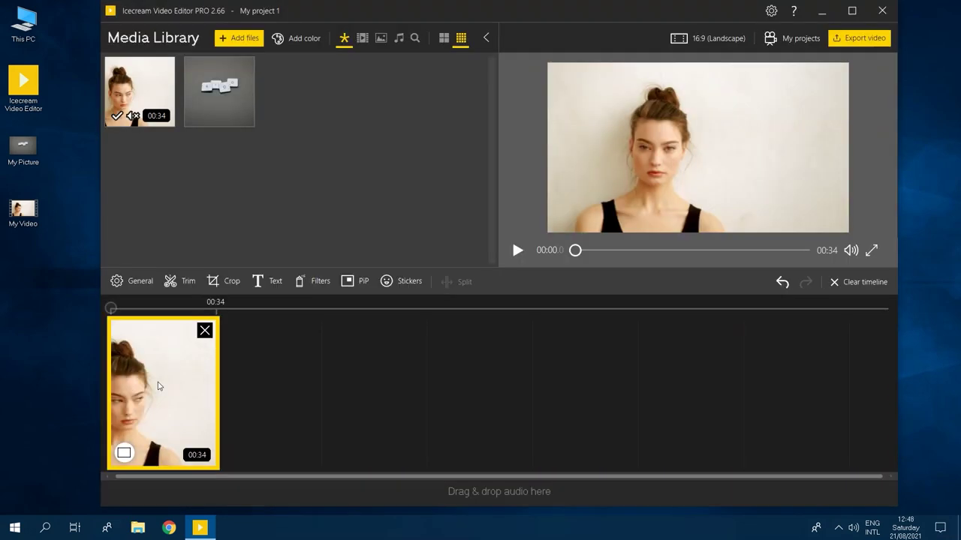
- Add a WOW sticker to the clip, then place the heart-eyes emoji from the emoji collection
{"action": "left_click", "coordinate": [402, 281]}
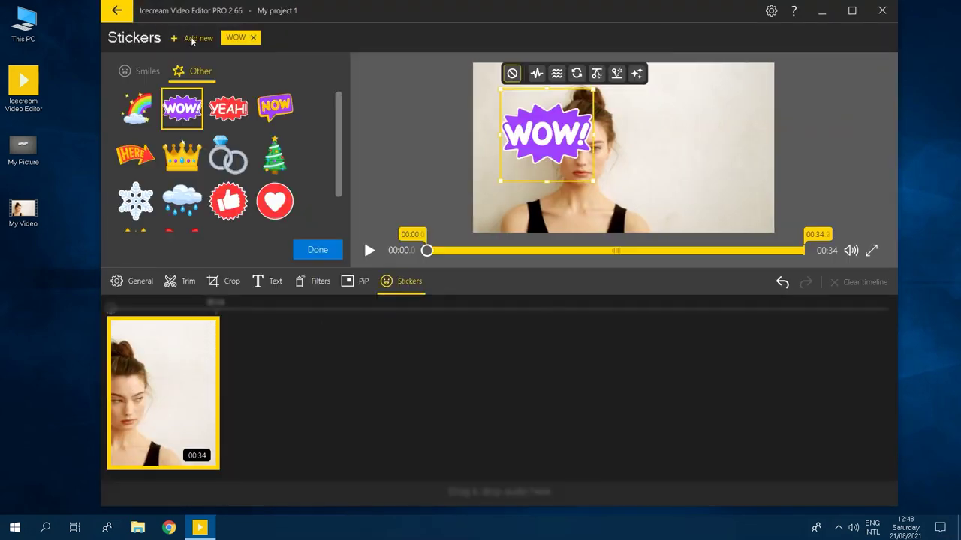
{"action": "left_click", "coordinate": [136, 109]}
{"action": "left_click", "coordinate": [141, 71]}
{"action": "left_click", "coordinate": [274, 201]}
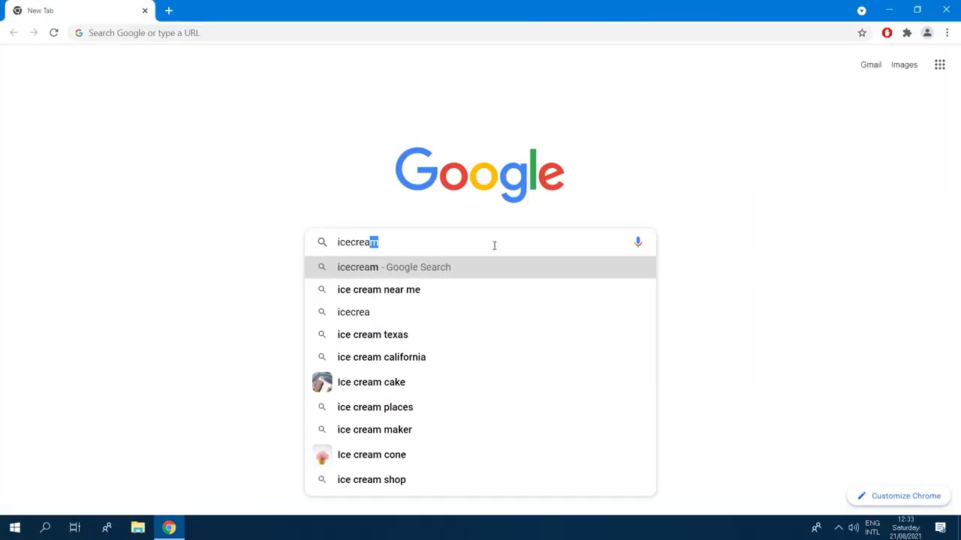
- Search Google for icecreamapps/com and reach the official Video Editor Free Download page
{"action": "type", "text": "/com"}
{"action": "key", "text": "Return"}
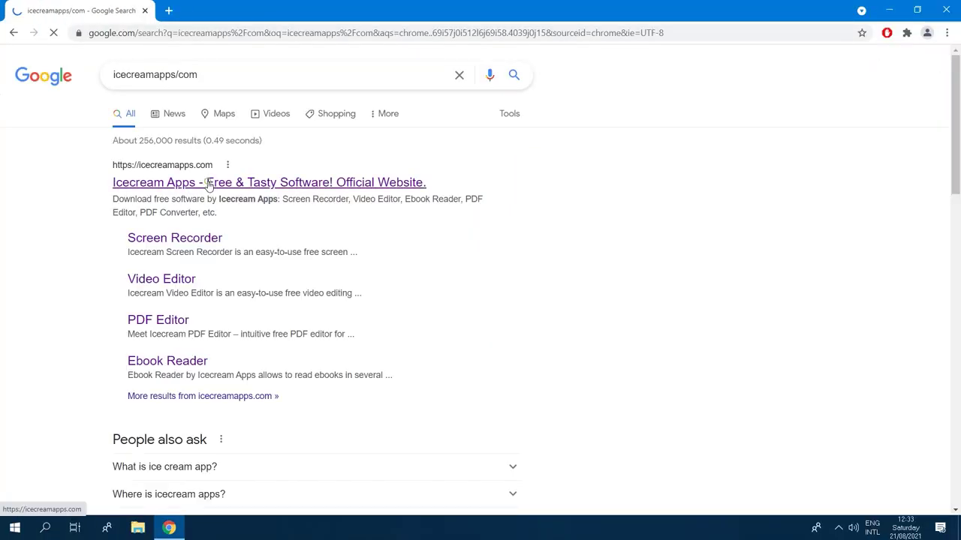
{"action": "left_click", "coordinate": [210, 185]}
{"action": "left_click", "coordinate": [516, 289]}
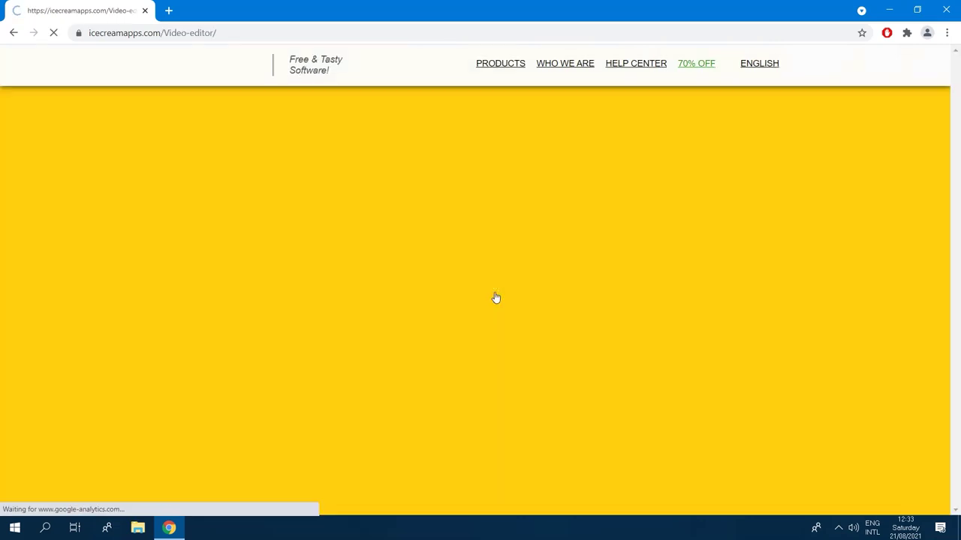
{"action": "left_click", "coordinate": [228, 375]}
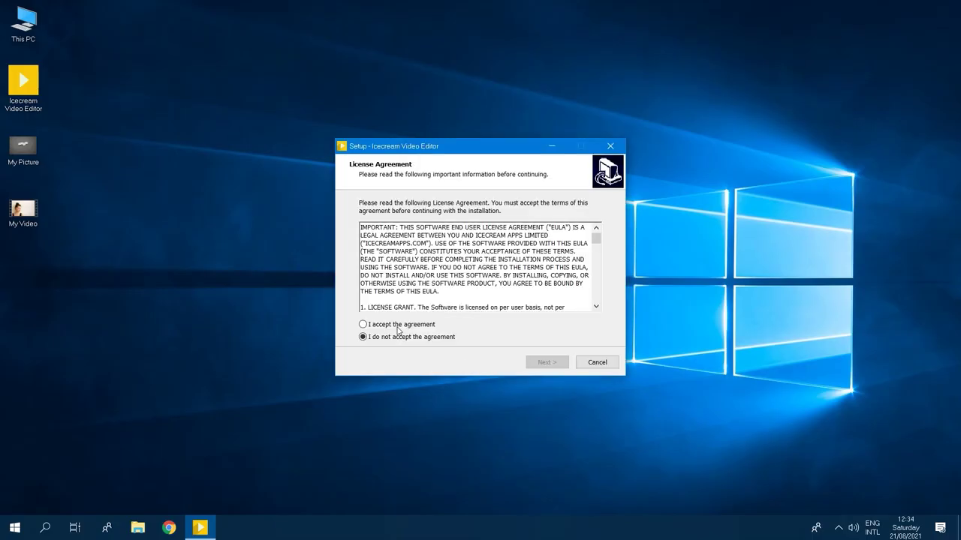
- Complete the Icecream Video Editor setup and launch the program from its desktop icon
{"action": "left_click", "coordinate": [547, 363]}
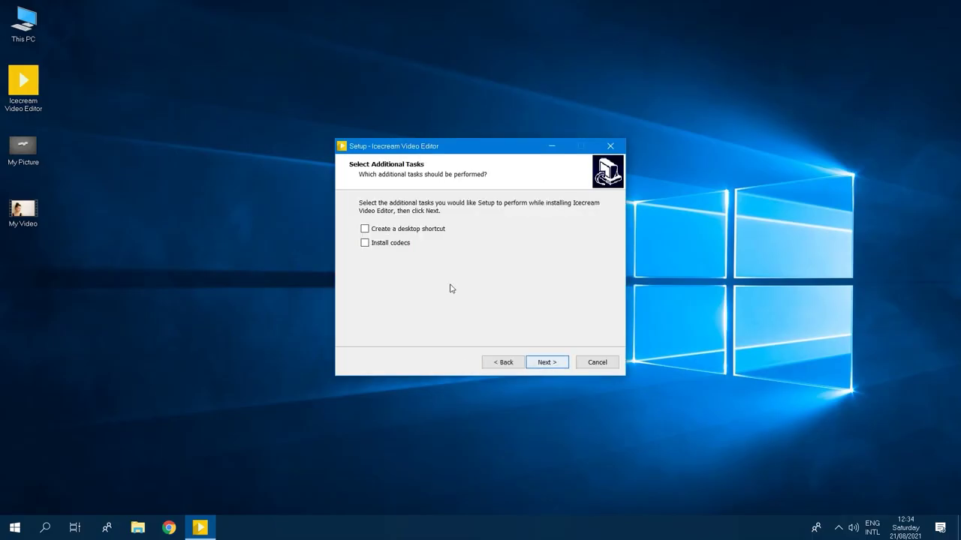
{"action": "left_click", "coordinate": [542, 363]}
{"action": "left_click", "coordinate": [542, 364]}
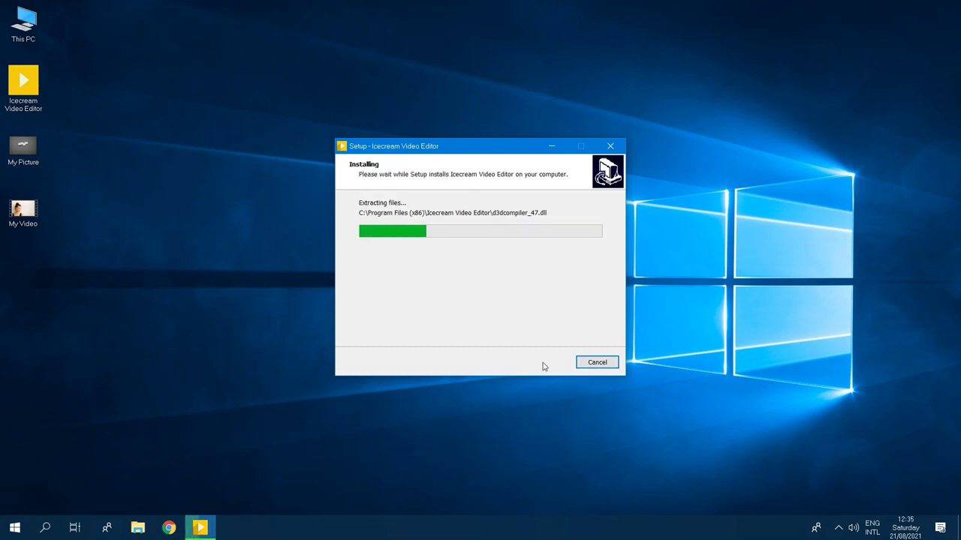
{"action": "left_click", "coordinate": [546, 363]}
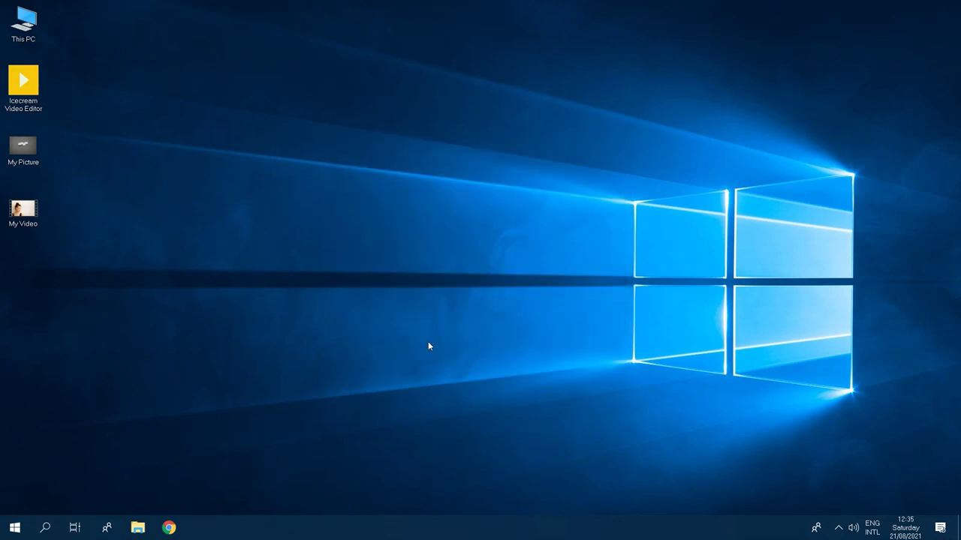
{"action": "double_click", "coordinate": [27, 89]}
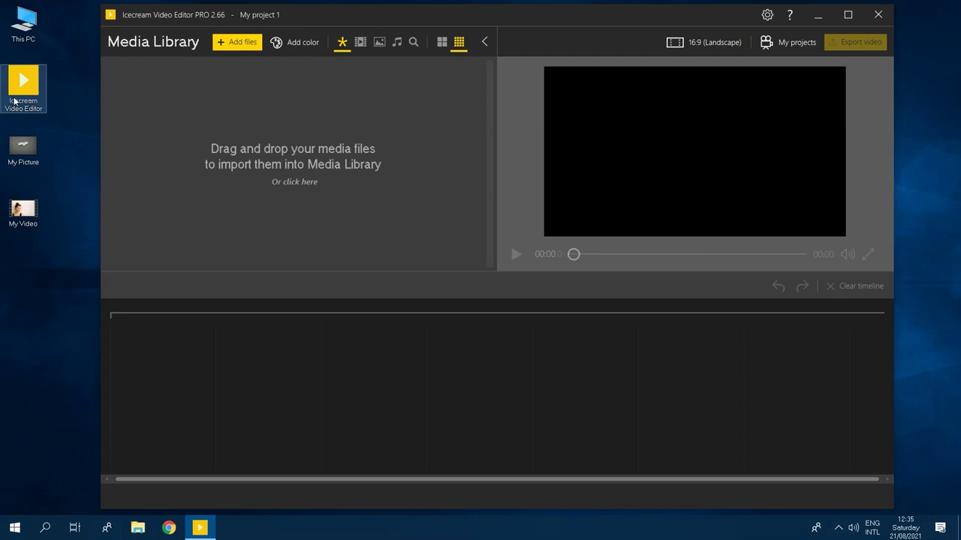
- Drag the My Picture and My Video files from the desktop into the Media Library
{"action": "left_click_drag", "start_coordinate": [80, 146], "coordinate": [174, 208]}
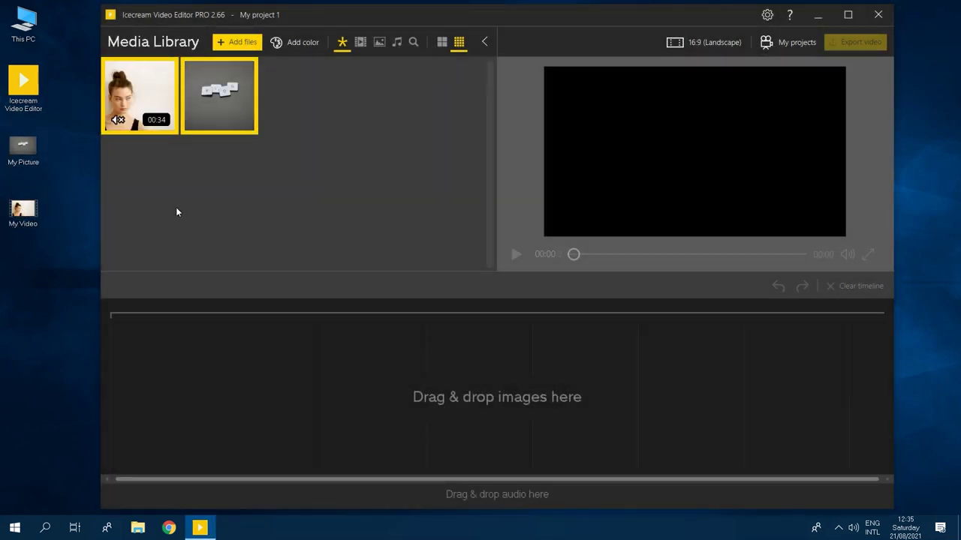
{"action": "left_click", "coordinate": [176, 210]}
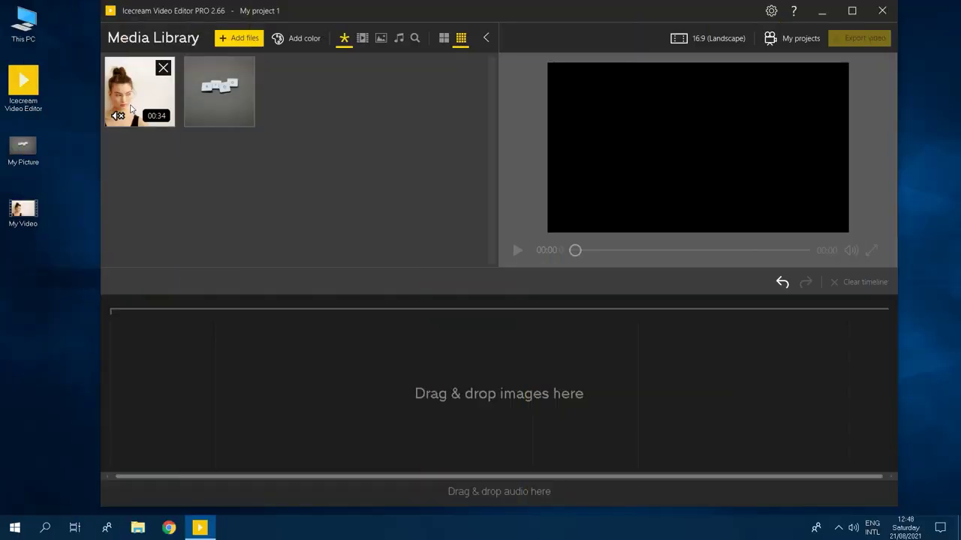
- Put the 00:34 clip on the timeline and add the heart-eyes emoji sticker from Smiles
{"action": "left_click_drag", "start_coordinate": [138, 124], "coordinate": [158, 386]}
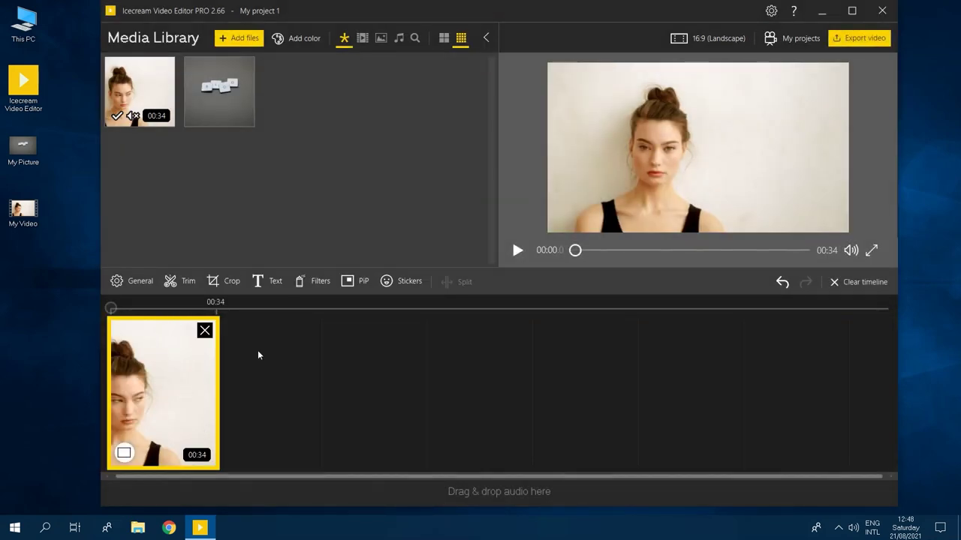
{"action": "left_click", "coordinate": [405, 281]}
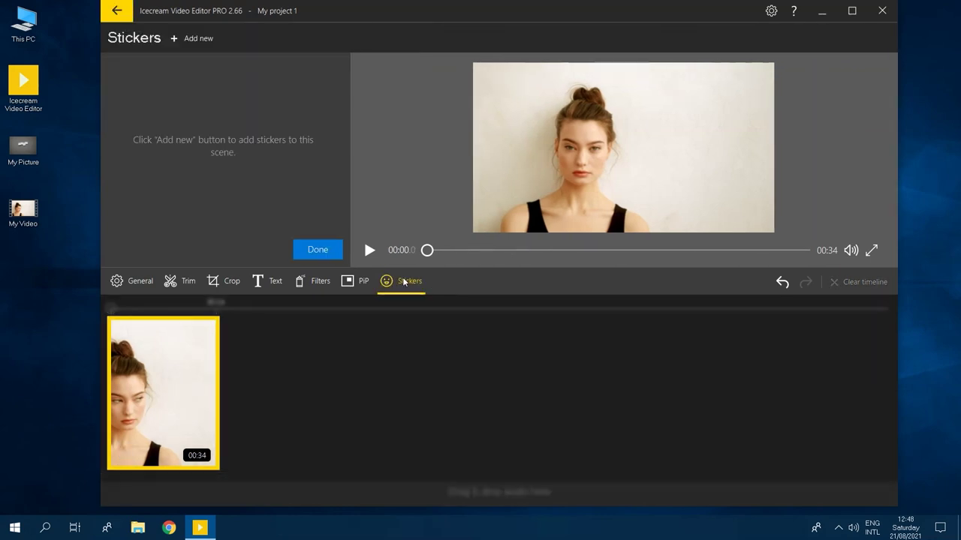
{"action": "left_click", "coordinate": [198, 38]}
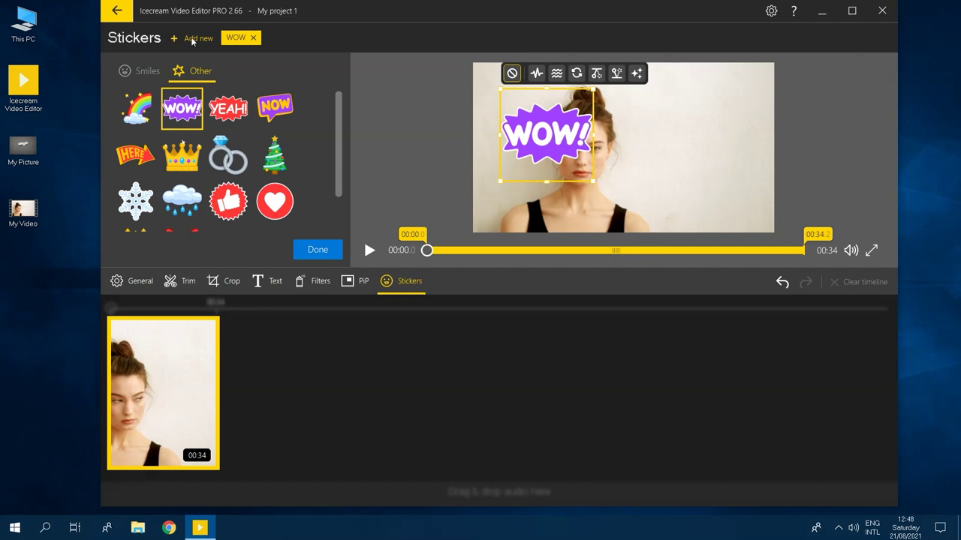
{"action": "left_click", "coordinate": [137, 72]}
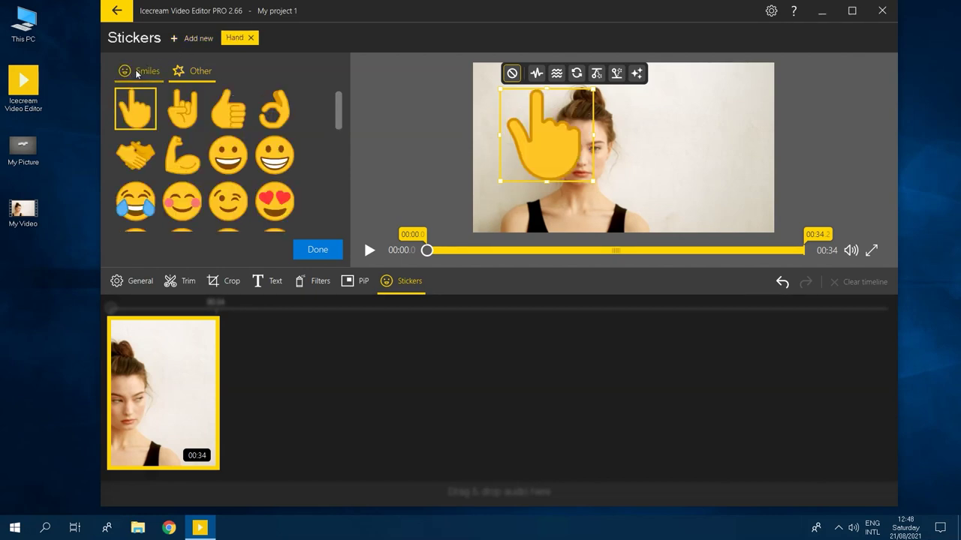
{"action": "left_click", "coordinate": [192, 72]}
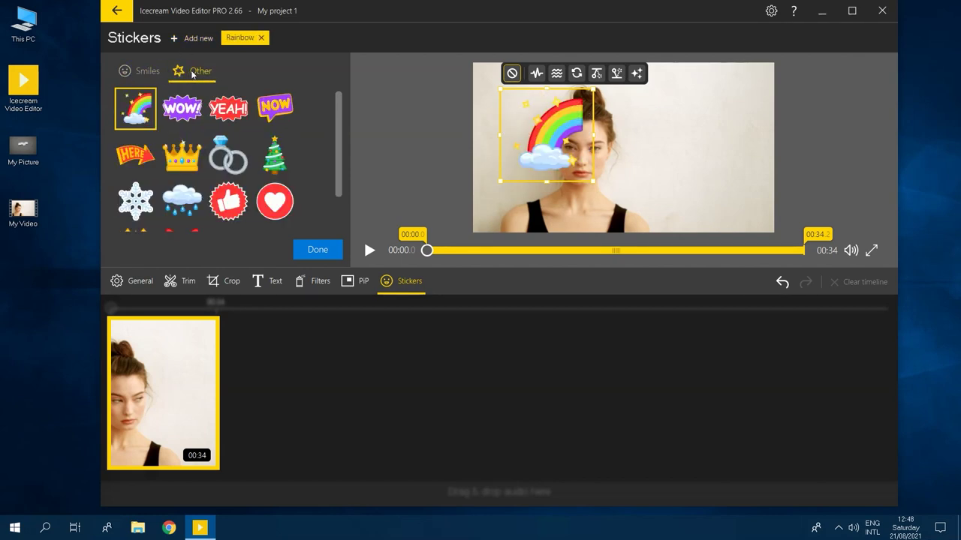
{"action": "left_click", "coordinate": [141, 73]}
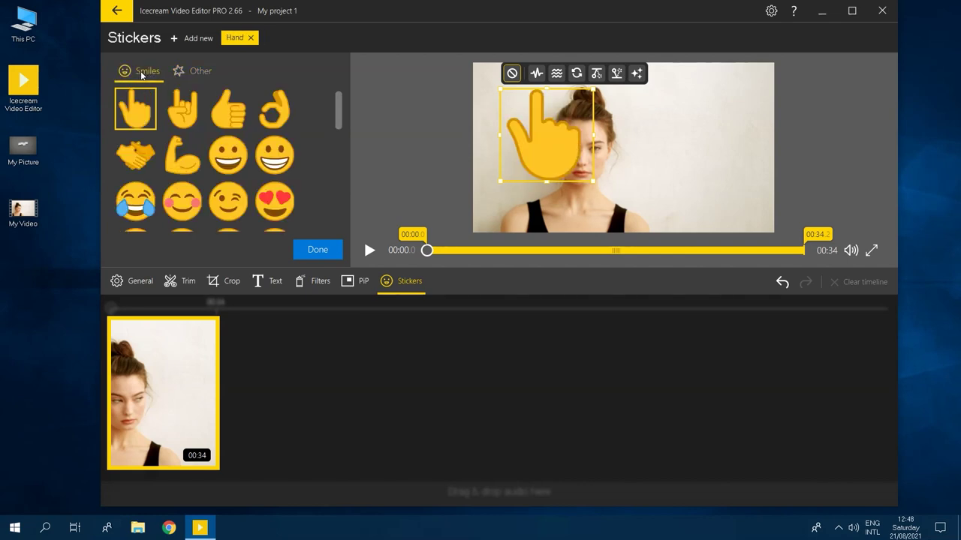
{"action": "left_click", "coordinate": [278, 200]}
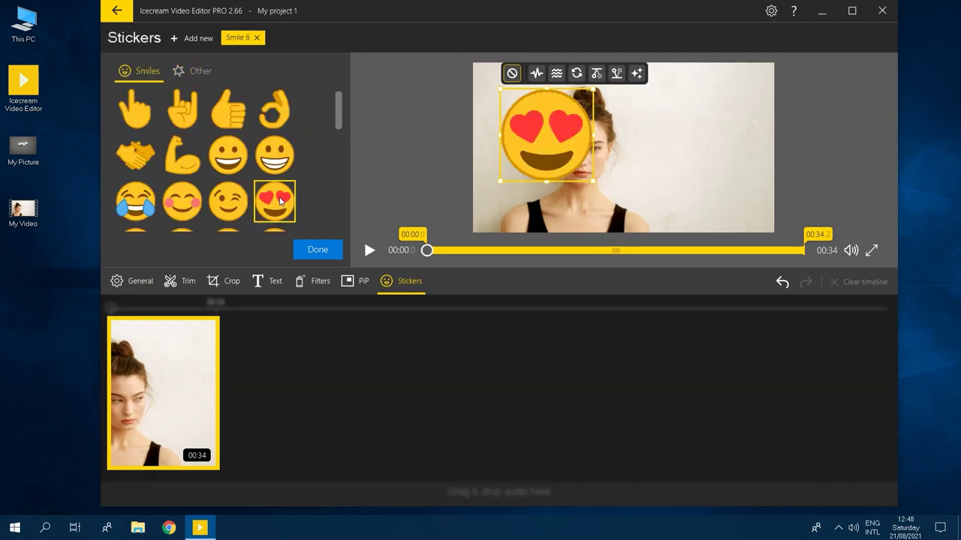
{"action": "left_click", "coordinate": [318, 253]}
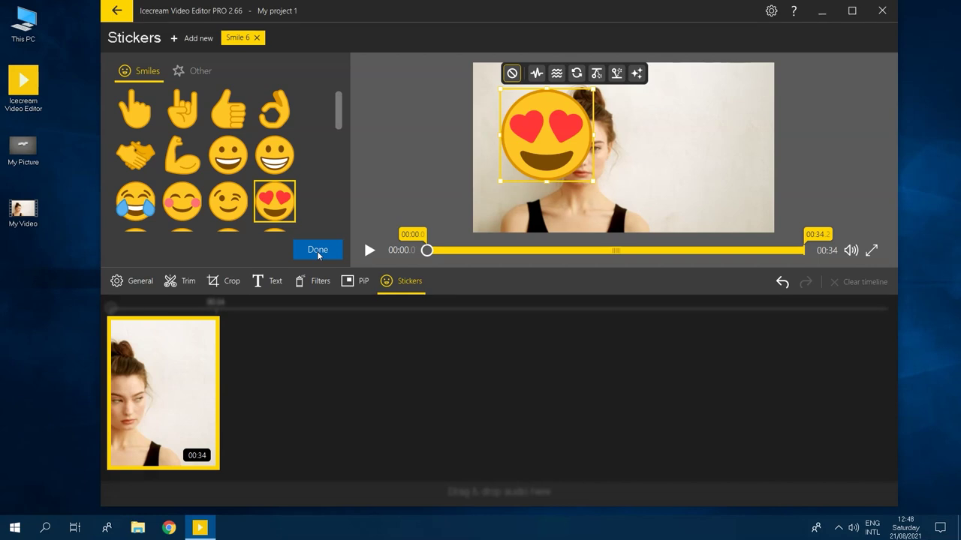
- Add a second sticker: the WOW sticker from the Other category
{"action": "left_click", "coordinate": [195, 39]}
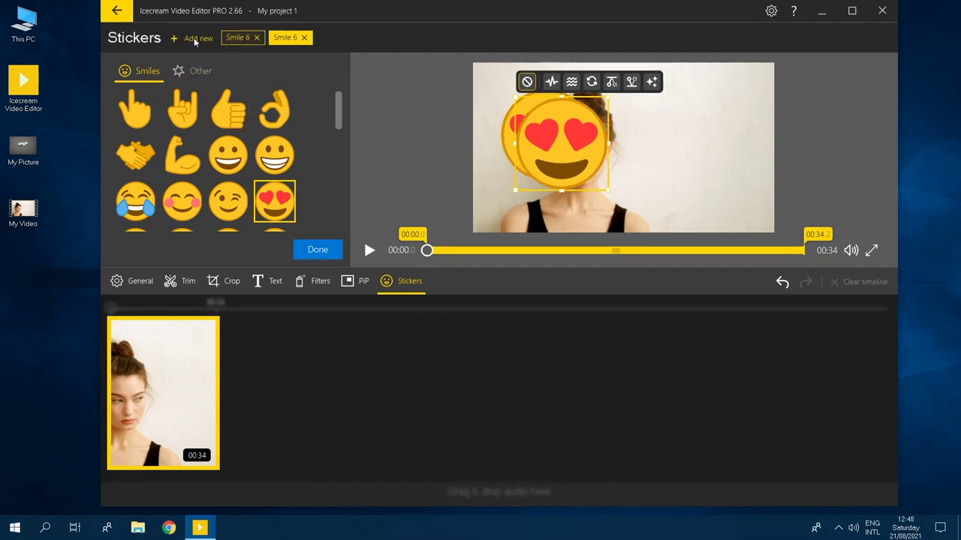
{"action": "left_click", "coordinate": [199, 73]}
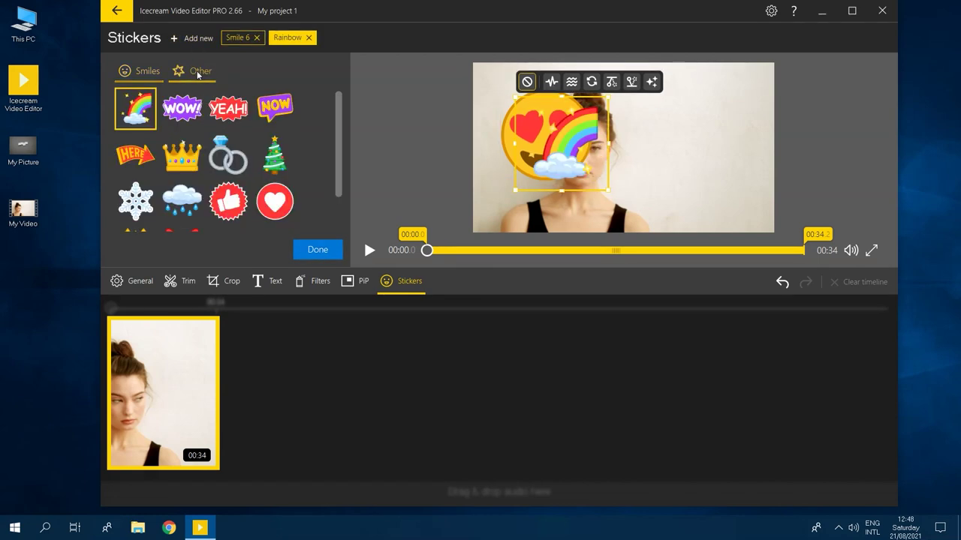
{"action": "left_click", "coordinate": [186, 109]}
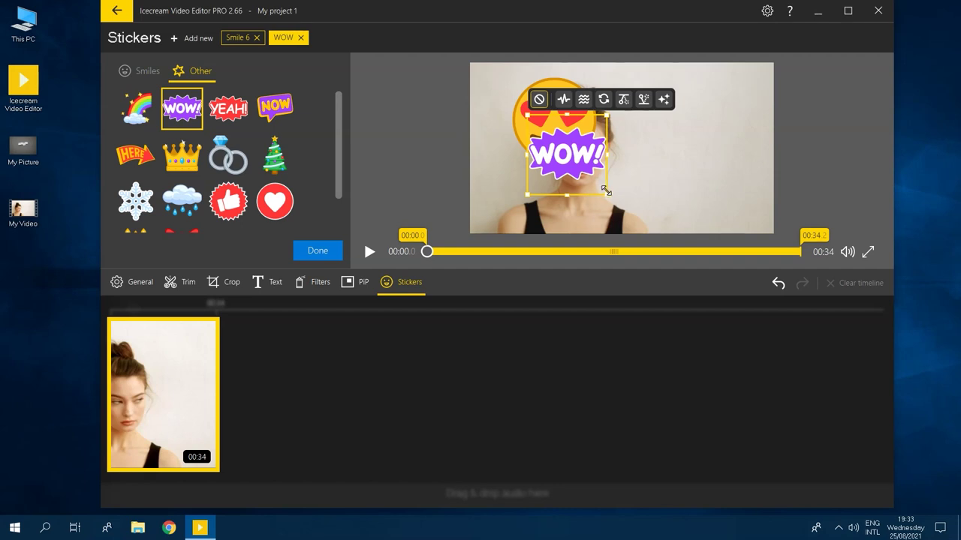
- Tilt the heart-eyes emoji clockwise and enlarge the WOW sticker to about double size
{"action": "left_click_drag", "start_coordinate": [606, 190], "coordinate": [692, 180]}
{"action": "left_click", "coordinate": [570, 132]}
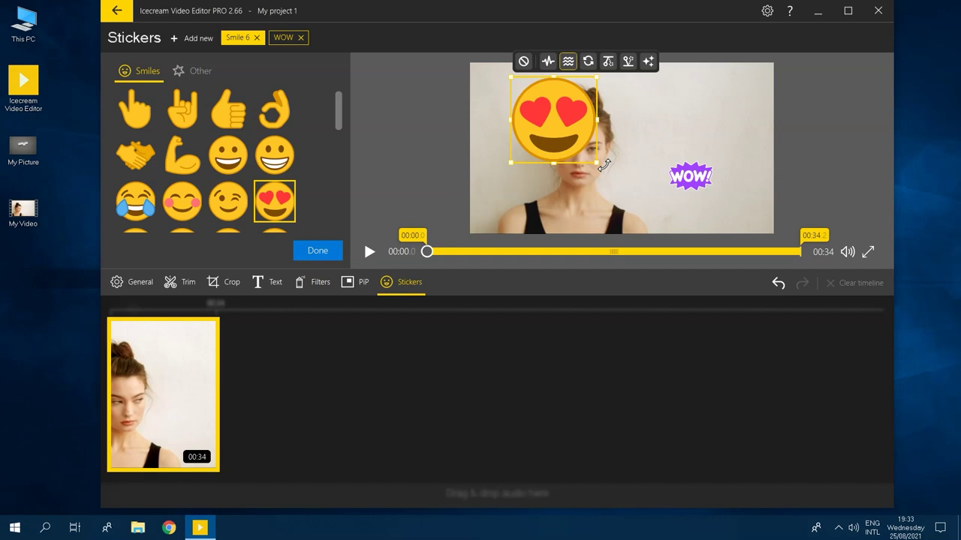
{"action": "left_click_drag", "start_coordinate": [603, 168], "coordinate": [738, 159]}
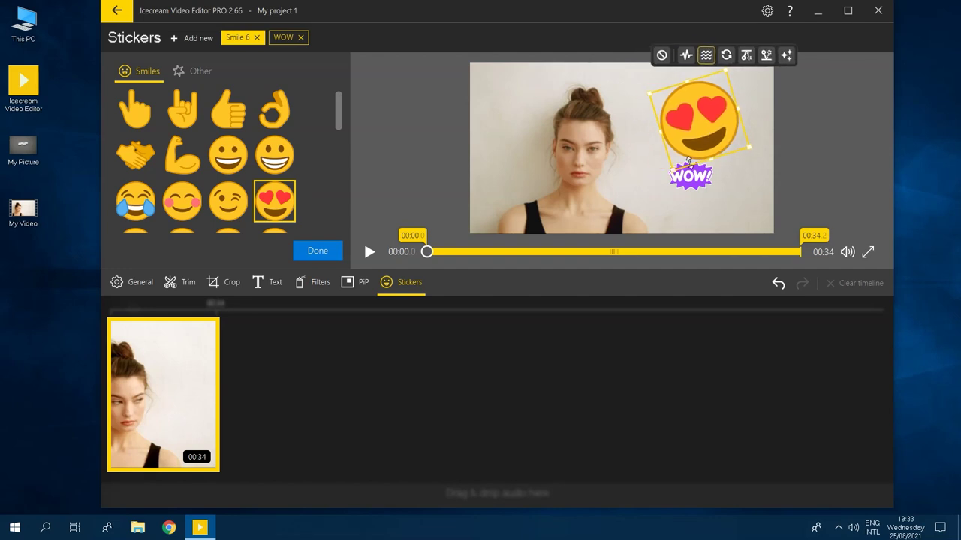
{"action": "left_click", "coordinate": [691, 188]}
{"action": "left_click_drag", "start_coordinate": [713, 199], "coordinate": [750, 228]}
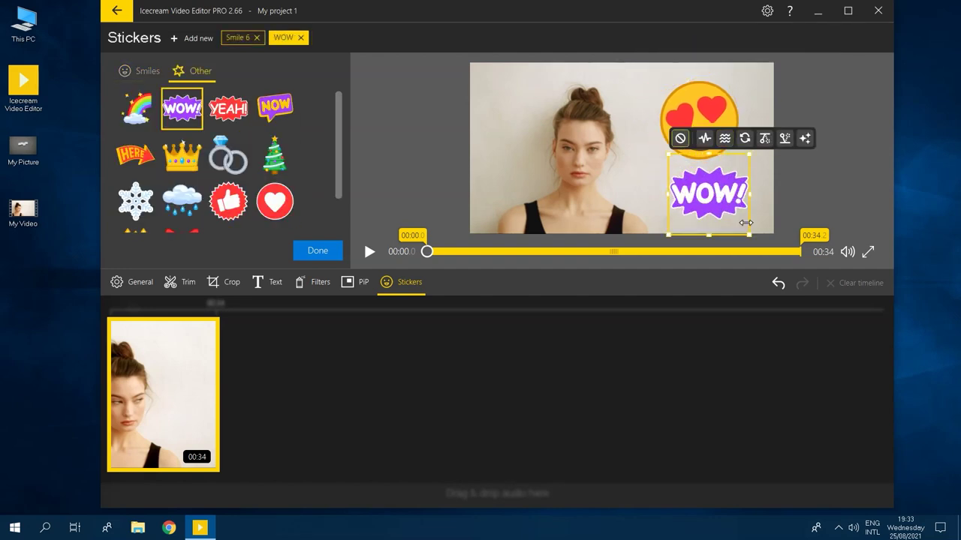
- Give the heart-eyes emoji a wave animation and the WOW sticker a rotate animation
{"action": "left_click", "coordinate": [721, 119]}
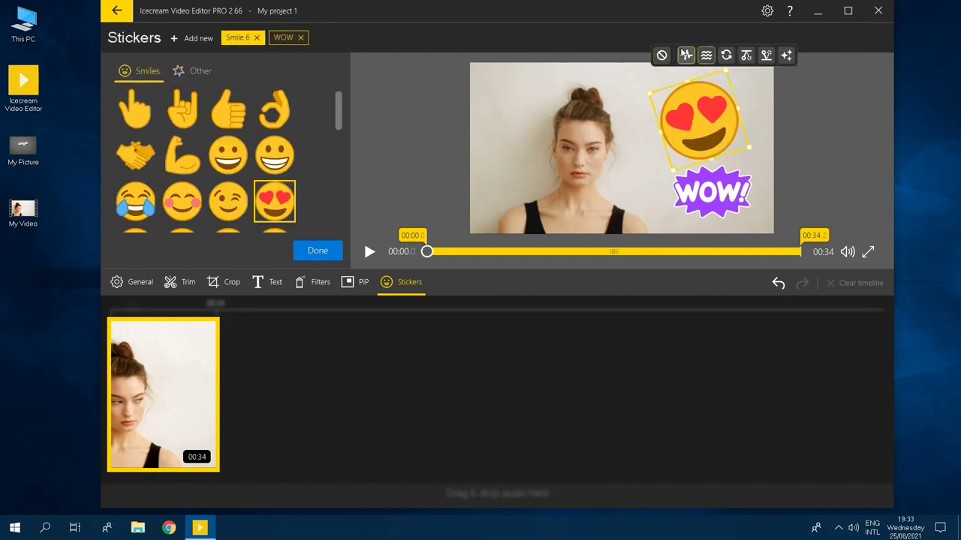
{"action": "left_click", "coordinate": [368, 252]}
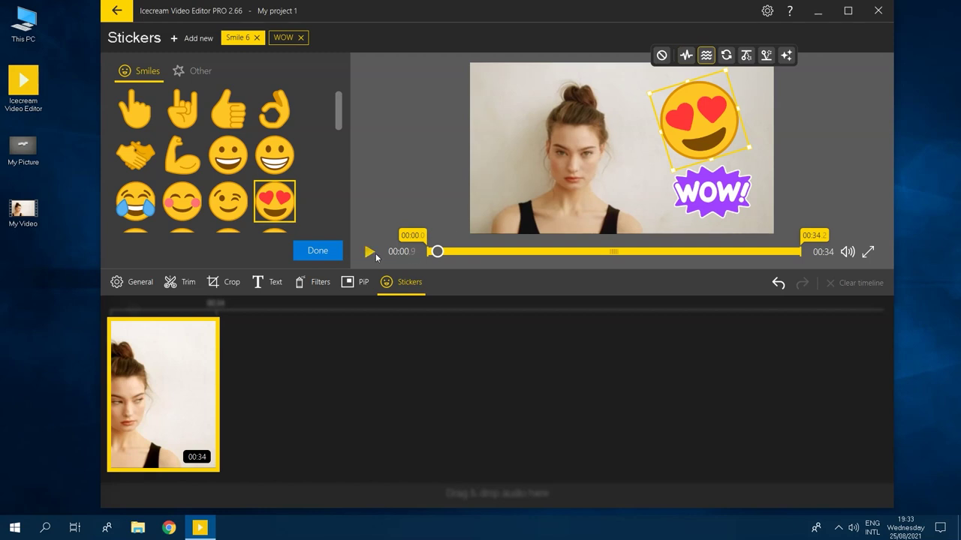
{"action": "left_click", "coordinate": [369, 252]}
{"action": "left_click", "coordinate": [718, 192]}
{"action": "left_click", "coordinate": [748, 137]}
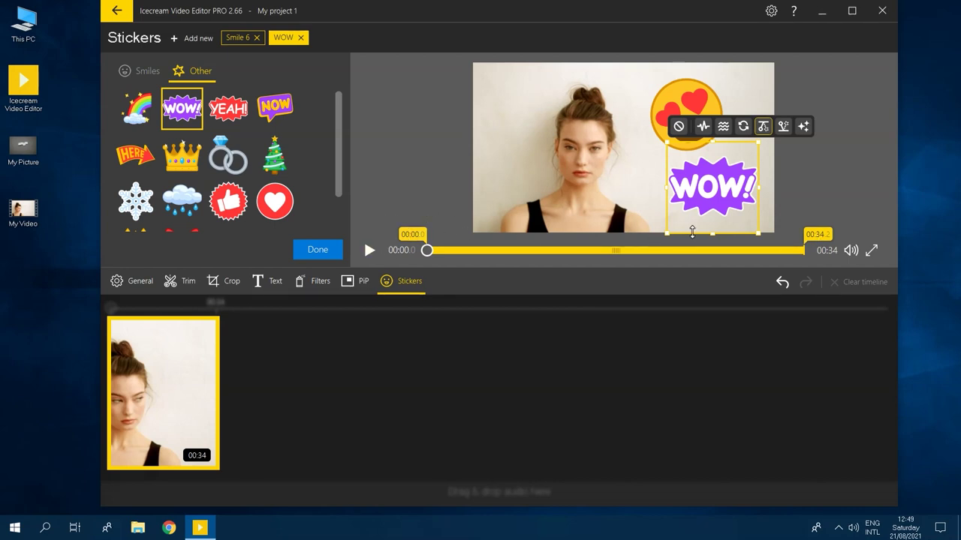
- Trim the WOW sticker to end at 00:13.8 and the heart-eyes emoji at 00:27, starting 00:00
{"action": "left_click_drag", "start_coordinate": [815, 237], "coordinate": [576, 237]}
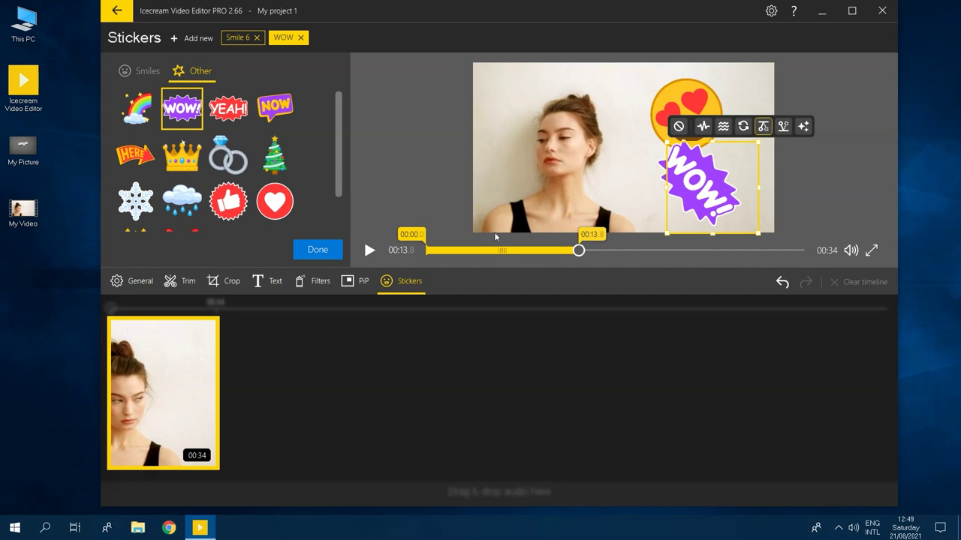
{"action": "left_click_drag", "start_coordinate": [415, 238], "coordinate": [507, 238]}
{"action": "left_click", "coordinate": [679, 103]}
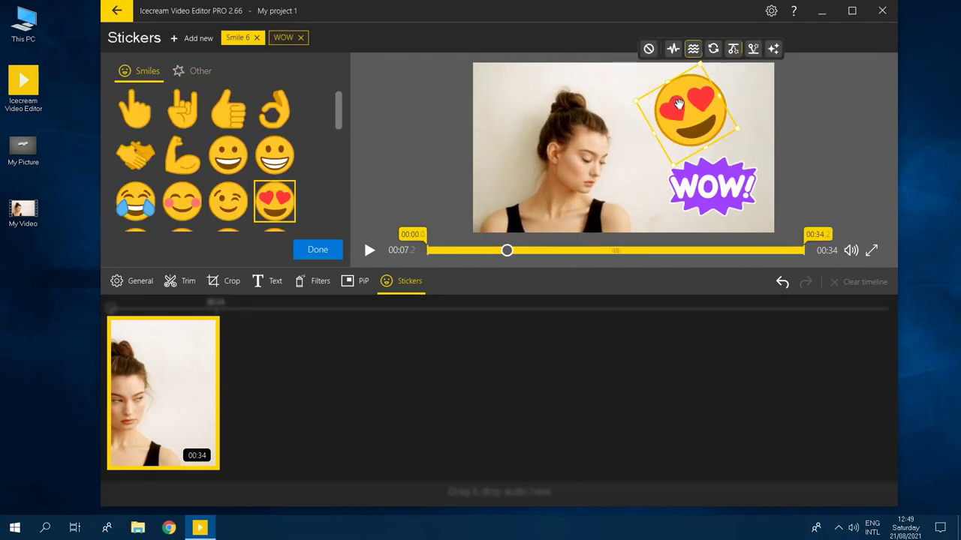
{"action": "left_click_drag", "start_coordinate": [414, 239], "coordinate": [443, 239]}
{"action": "left_click_drag", "start_coordinate": [816, 237], "coordinate": [739, 238]}
{"action": "left_click_drag", "start_coordinate": [443, 237], "coordinate": [424, 237]}
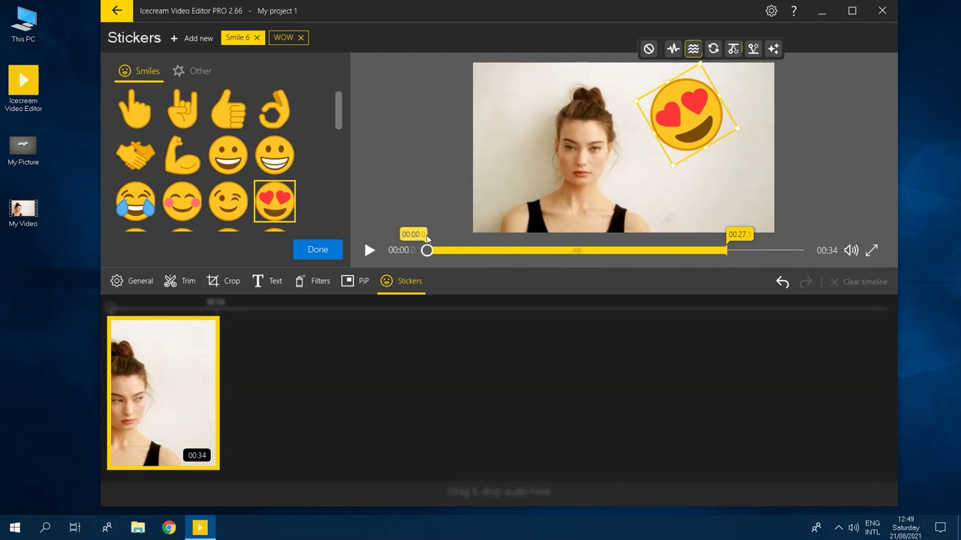
- Confirm the sticker edits with Done, leaving the clip marked as carrying stickers
{"action": "left_click", "coordinate": [320, 250]}
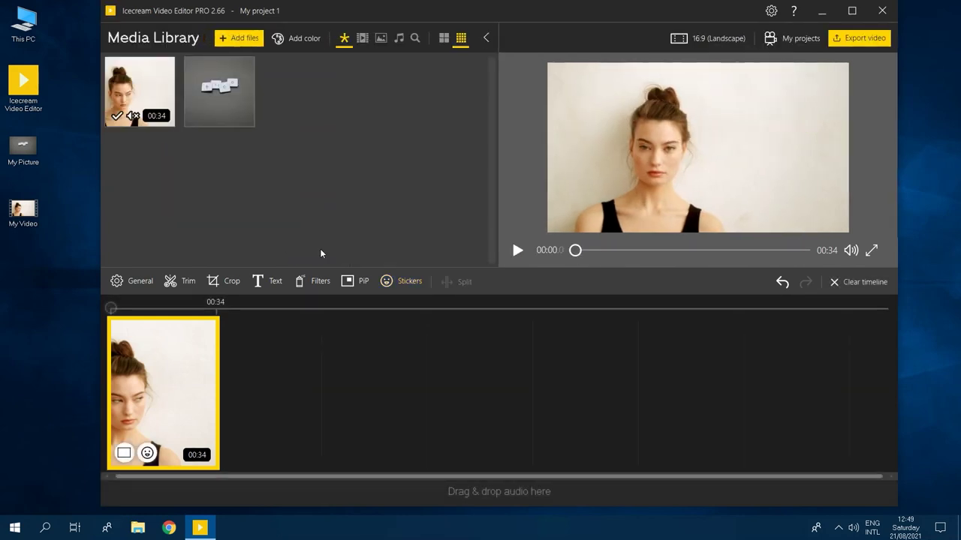